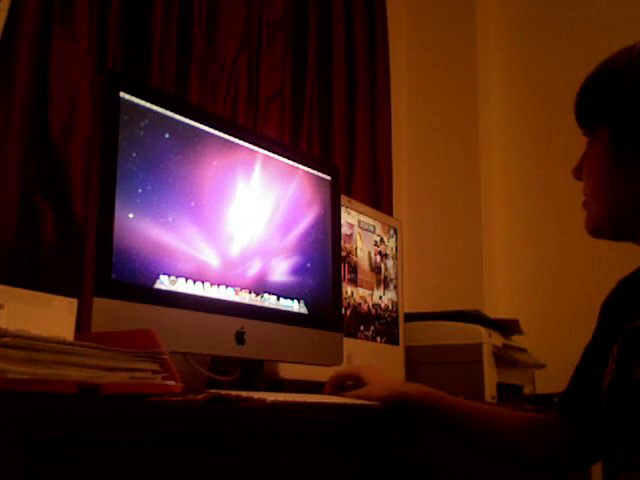
click(230, 292)
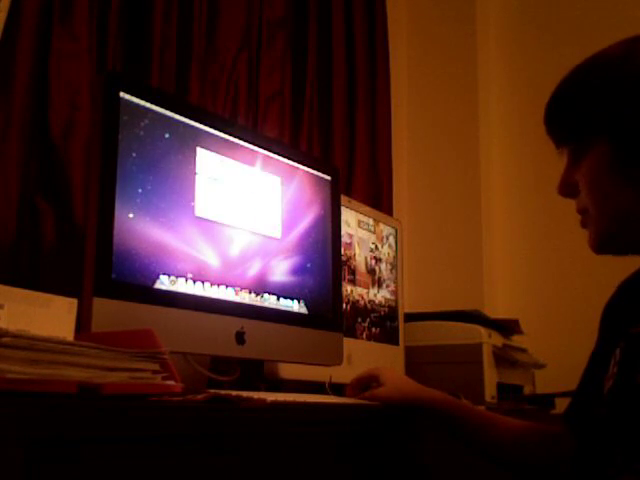